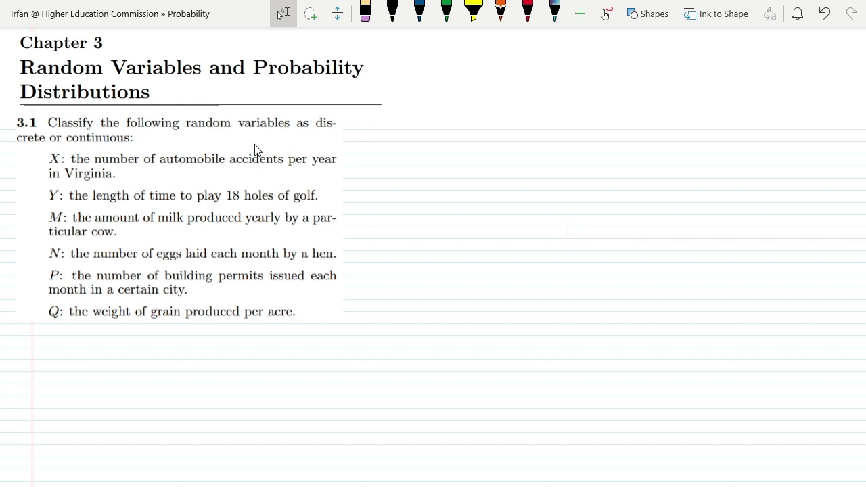
Underline the words 'discrete' and 'continuous' in blue ink.
{"action": "left_click_drag", "start_coordinate": [14, 144], "coordinate": [38, 142]}
{"action": "left_click_drag", "start_coordinate": [316, 128], "coordinate": [333, 127]}
{"action": "left_click_drag", "start_coordinate": [68, 146], "coordinate": [106, 144]}
Draw a blue arrow beside the X statement.
{"action": "mouse_move", "coordinate": [345, 163]}
{"action": "left_mouse_down"}
{"action": "mouse_move", "coordinate": [370, 161]}
{"action": "mouse_move", "coordinate": [366, 171]}
{"action": "left_mouse_up"}
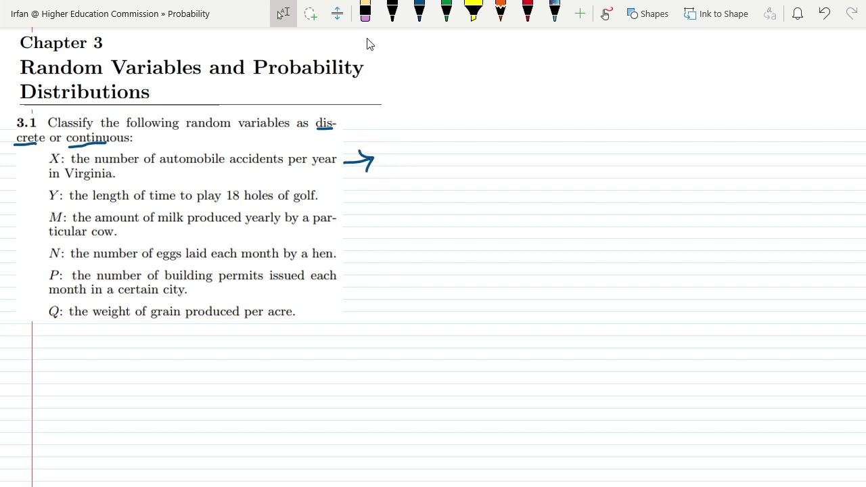
{"action": "left_click", "coordinate": [420, 13]}
{"action": "left_click", "coordinate": [392, 14]}
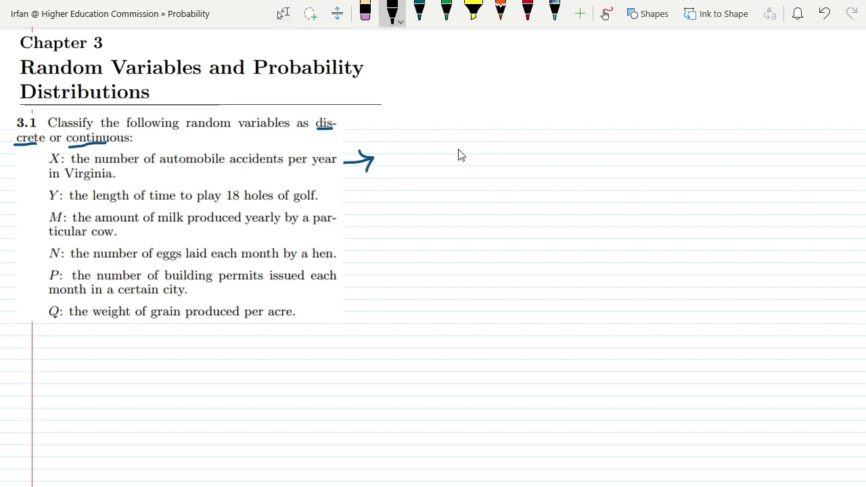
Draw graph axes in black, labelled 'months' horizontally and 'accidents' vertically.
{"action": "left_click_drag", "start_coordinate": [415, 119], "coordinate": [431, 199]}
{"action": "mouse_move", "coordinate": [406, 171]}
{"action": "left_mouse_down"}
{"action": "mouse_move", "coordinate": [624, 163]}
{"action": "mouse_move", "coordinate": [612, 175]}
{"action": "left_mouse_up"}
{"action": "left_click_drag", "start_coordinate": [412, 130], "coordinate": [426, 129]}
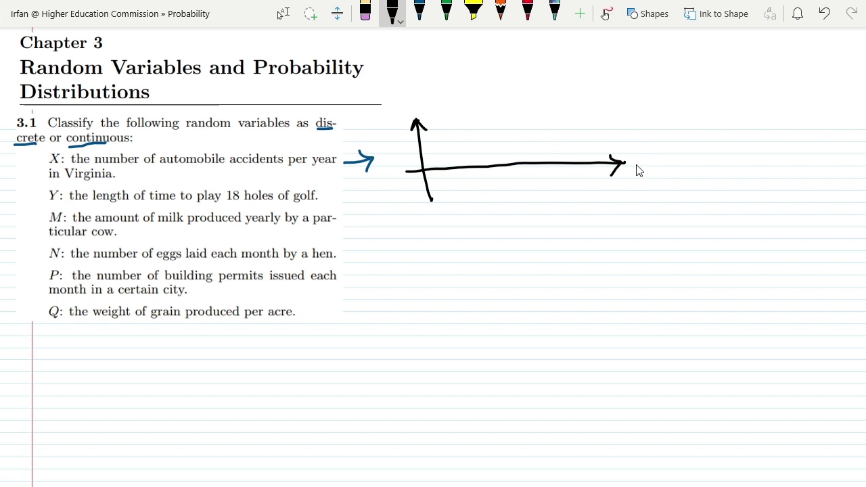
{"action": "mouse_move", "coordinate": [624, 181]}
{"action": "left_mouse_down"}
{"action": "mouse_move", "coordinate": [627, 189]}
{"action": "mouse_move", "coordinate": [675, 189]}
{"action": "mouse_move", "coordinate": [667, 173]}
{"action": "left_mouse_up"}
{"action": "left_click_drag", "start_coordinate": [680, 174], "coordinate": [681, 184]}
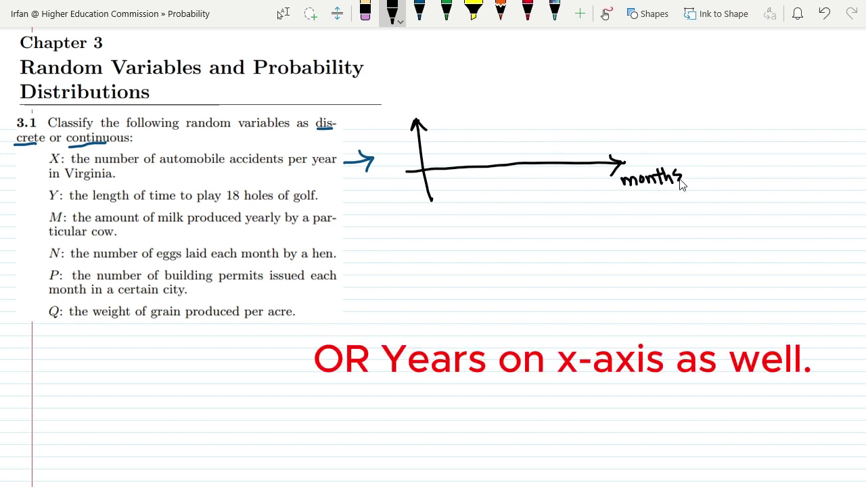
{"action": "mouse_move", "coordinate": [403, 109]}
{"action": "left_mouse_down"}
{"action": "mouse_move", "coordinate": [404, 116]}
{"action": "mouse_move", "coordinate": [457, 112]}
{"action": "mouse_move", "coordinate": [476, 108]}
{"action": "mouse_move", "coordinate": [480, 92]}
{"action": "left_mouse_up"}
{"action": "left_click_drag", "start_coordinate": [487, 94], "coordinate": [482, 108]}
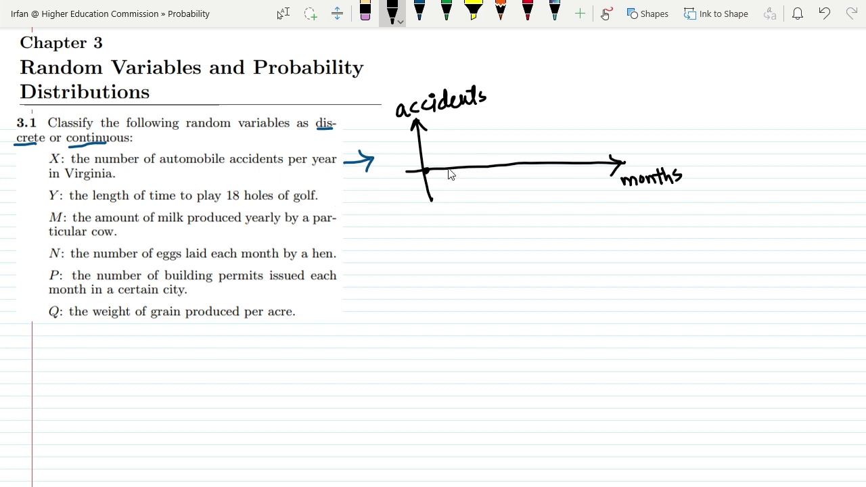
Add tick marks labelled 0 to 5 and an ellipsis along the months axis.
{"action": "left_click_drag", "start_coordinate": [479, 161], "coordinate": [479, 172]}
{"action": "mouse_move", "coordinate": [549, 160]}
{"action": "left_mouse_down"}
{"action": "mouse_move", "coordinate": [549, 170]}
{"action": "mouse_move", "coordinate": [584, 169]}
{"action": "left_mouse_up"}
{"action": "left_click", "coordinate": [603, 165]}
{"action": "left_click", "coordinate": [609, 164]}
{"action": "mouse_move", "coordinate": [433, 180]}
{"action": "left_mouse_down"}
{"action": "mouse_move", "coordinate": [489, 185]}
{"action": "mouse_move", "coordinate": [484, 191]}
{"action": "mouse_move", "coordinate": [559, 181]}
{"action": "left_mouse_up"}
{"action": "left_click_drag", "start_coordinate": [556, 175], "coordinate": [556, 191]}
{"action": "left_click_drag", "start_coordinate": [585, 173], "coordinate": [583, 189]}
{"action": "left_click_drag", "start_coordinate": [584, 173], "coordinate": [594, 173]}
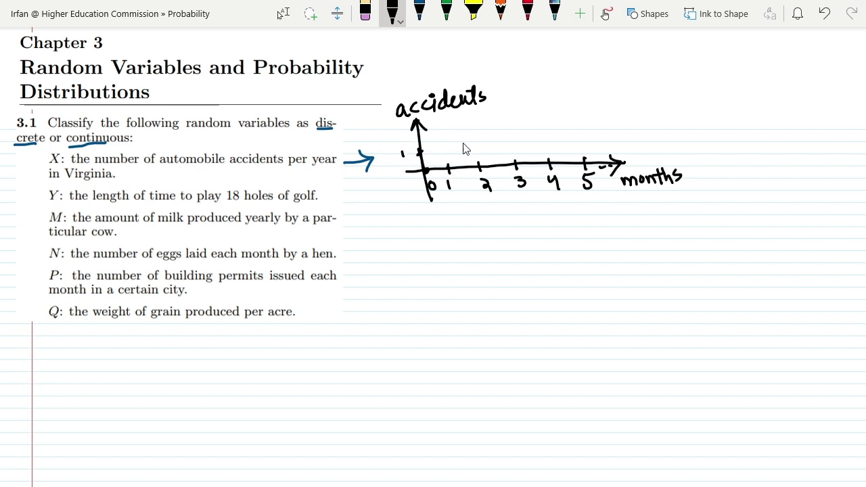
Draw bars at months 1 and 2 with dashed height lines labelled on the vertical axis.
{"action": "left_click_drag", "start_coordinate": [443, 127], "coordinate": [452, 165]}
{"action": "mouse_move", "coordinate": [435, 127]}
{"action": "left_mouse_down"}
{"action": "mouse_move", "coordinate": [444, 126]}
{"action": "mouse_move", "coordinate": [405, 138]}
{"action": "left_mouse_up"}
{"action": "left_click_drag", "start_coordinate": [478, 139], "coordinate": [481, 167]}
{"action": "left_click_drag", "start_coordinate": [419, 146], "coordinate": [442, 144]}
{"action": "left_click_drag", "start_coordinate": [448, 142], "coordinate": [460, 141]}
{"action": "left_click_drag", "start_coordinate": [466, 140], "coordinate": [476, 139]}
{"action": "left_click_drag", "start_coordinate": [408, 147], "coordinate": [420, 157]}
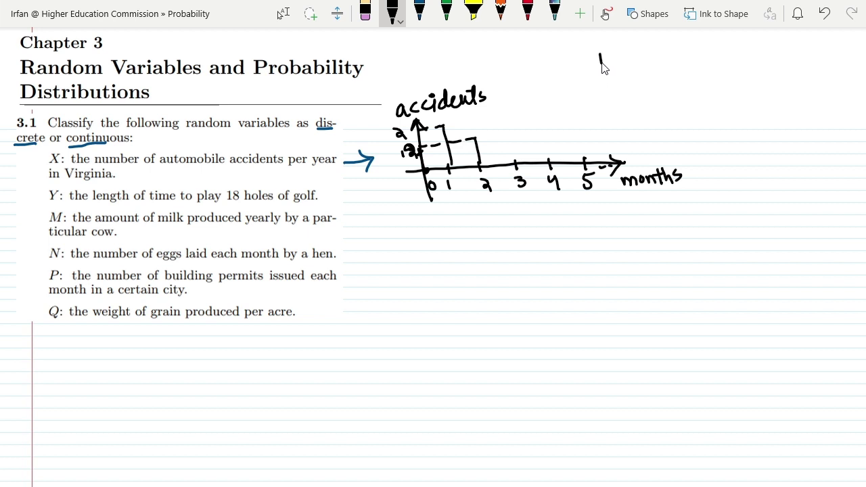
Write example values '1,2,3 --- ∞', '1000', '1.5' and '0.5' at the top right.
{"action": "left_click_drag", "start_coordinate": [616, 71], "coordinate": [643, 73]}
{"action": "mouse_move", "coordinate": [650, 54]}
{"action": "left_mouse_down"}
{"action": "mouse_move", "coordinate": [662, 62]}
{"action": "mouse_move", "coordinate": [653, 73]}
{"action": "mouse_move", "coordinate": [683, 62]}
{"action": "left_mouse_up"}
{"action": "left_click_drag", "start_coordinate": [685, 63], "coordinate": [693, 62]}
{"action": "mouse_move", "coordinate": [695, 62]}
{"action": "left_mouse_down"}
{"action": "mouse_move", "coordinate": [732, 59]}
{"action": "mouse_move", "coordinate": [724, 87]}
{"action": "mouse_move", "coordinate": [754, 79]}
{"action": "left_mouse_up"}
{"action": "mouse_move", "coordinate": [623, 104]}
{"action": "left_mouse_down"}
{"action": "mouse_move", "coordinate": [624, 118]}
{"action": "mouse_move", "coordinate": [632, 113]}
{"action": "left_mouse_up"}
{"action": "mouse_move", "coordinate": [643, 101]}
{"action": "left_mouse_down"}
{"action": "mouse_move", "coordinate": [639, 116]}
{"action": "mouse_move", "coordinate": [654, 99]}
{"action": "mouse_move", "coordinate": [684, 124]}
{"action": "left_mouse_up"}
{"action": "mouse_move", "coordinate": [693, 114]}
{"action": "left_mouse_down"}
{"action": "mouse_move", "coordinate": [689, 126]}
{"action": "mouse_move", "coordinate": [703, 109]}
{"action": "left_mouse_up"}
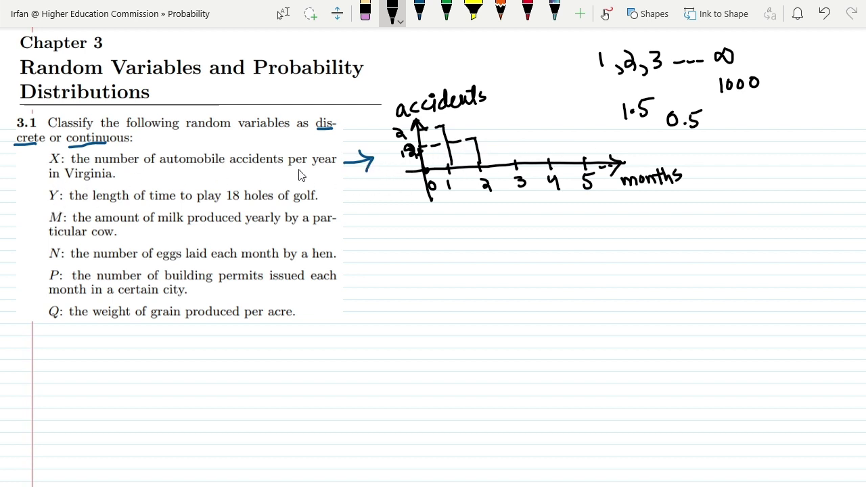
Mark X as 'Dis', then draw a second axis with example times 1.77s and 20sec.
{"action": "mouse_move", "coordinate": [338, 141]}
{"action": "left_mouse_down"}
{"action": "mouse_move", "coordinate": [357, 141]}
{"action": "mouse_move", "coordinate": [355, 153]}
{"action": "left_mouse_up"}
{"action": "mouse_move", "coordinate": [447, 204]}
{"action": "left_mouse_down"}
{"action": "mouse_move", "coordinate": [454, 285]}
{"action": "mouse_move", "coordinate": [450, 276]}
{"action": "mouse_move", "coordinate": [686, 268]}
{"action": "left_mouse_up"}
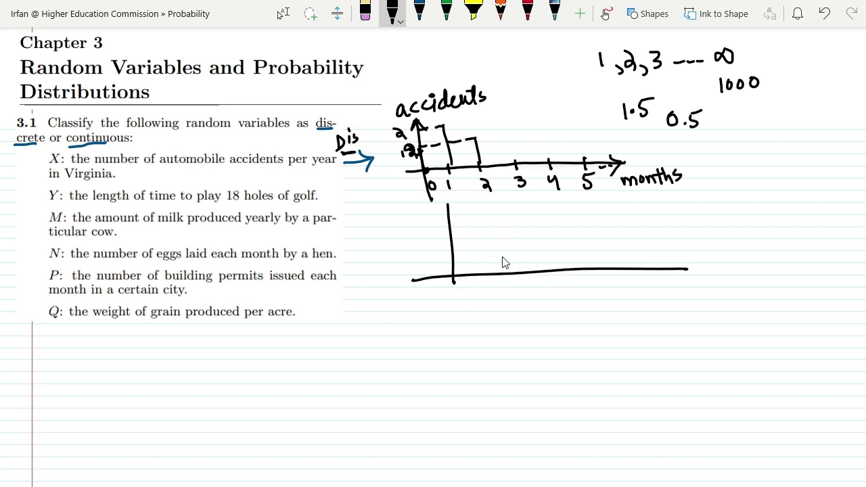
{"action": "mouse_move", "coordinate": [512, 207]}
{"action": "left_mouse_down"}
{"action": "mouse_move", "coordinate": [535, 220]}
{"action": "mouse_move", "coordinate": [530, 212]}
{"action": "mouse_move", "coordinate": [542, 204]}
{"action": "mouse_move", "coordinate": [547, 219]}
{"action": "mouse_move", "coordinate": [542, 210]}
{"action": "mouse_move", "coordinate": [557, 217]}
{"action": "mouse_move", "coordinate": [521, 246]}
{"action": "mouse_move", "coordinate": [567, 237]}
{"action": "left_mouse_up"}
{"action": "left_click", "coordinate": [522, 214]}
{"action": "left_click_drag", "start_coordinate": [582, 229], "coordinate": [616, 227]}
Write the precise times 1.78595 and 200.2595, plus 0 with a rightward arrow.
{"action": "mouse_move", "coordinate": [624, 223]}
{"action": "left_mouse_down"}
{"action": "mouse_move", "coordinate": [638, 228]}
{"action": "mouse_move", "coordinate": [652, 214]}
{"action": "mouse_move", "coordinate": [664, 224]}
{"action": "mouse_move", "coordinate": [676, 201]}
{"action": "left_mouse_up"}
{"action": "left_click_drag", "start_coordinate": [691, 203], "coordinate": [690, 223]}
{"action": "left_click_drag", "start_coordinate": [704, 200], "coordinate": [698, 224]}
{"action": "left_click_drag", "start_coordinate": [702, 202], "coordinate": [708, 200]}
{"action": "mouse_move", "coordinate": [626, 247]}
{"action": "left_mouse_down"}
{"action": "mouse_move", "coordinate": [637, 258]}
{"action": "mouse_move", "coordinate": [656, 245]}
{"action": "left_mouse_up"}
{"action": "left_click_drag", "start_coordinate": [669, 252], "coordinate": [684, 255]}
{"action": "left_click_drag", "start_coordinate": [690, 232], "coordinate": [687, 256]}
{"action": "mouse_move", "coordinate": [691, 231]}
{"action": "left_mouse_down"}
{"action": "mouse_move", "coordinate": [701, 230]}
{"action": "mouse_move", "coordinate": [709, 249]}
{"action": "mouse_move", "coordinate": [716, 242]}
{"action": "left_mouse_up"}
{"action": "left_click_drag", "start_coordinate": [715, 228], "coordinate": [722, 226]}
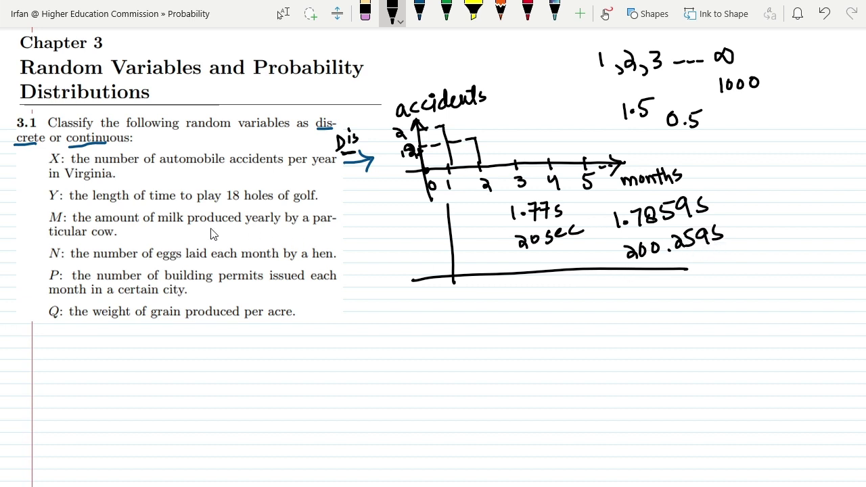
{"action": "mouse_move", "coordinate": [504, 293]}
{"action": "left_mouse_down"}
{"action": "mouse_move", "coordinate": [529, 309]}
{"action": "mouse_move", "coordinate": [606, 310]}
{"action": "mouse_move", "coordinate": [597, 315]}
{"action": "left_mouse_up"}
Sketch a small axis with a continuous wavy curve and label Y 'Continuous'.
{"action": "mouse_move", "coordinate": [685, 272]}
{"action": "left_mouse_down"}
{"action": "mouse_move", "coordinate": [687, 331]}
{"action": "mouse_move", "coordinate": [788, 302]}
{"action": "left_mouse_up"}
{"action": "left_click_drag", "start_coordinate": [678, 284], "coordinate": [689, 286]}
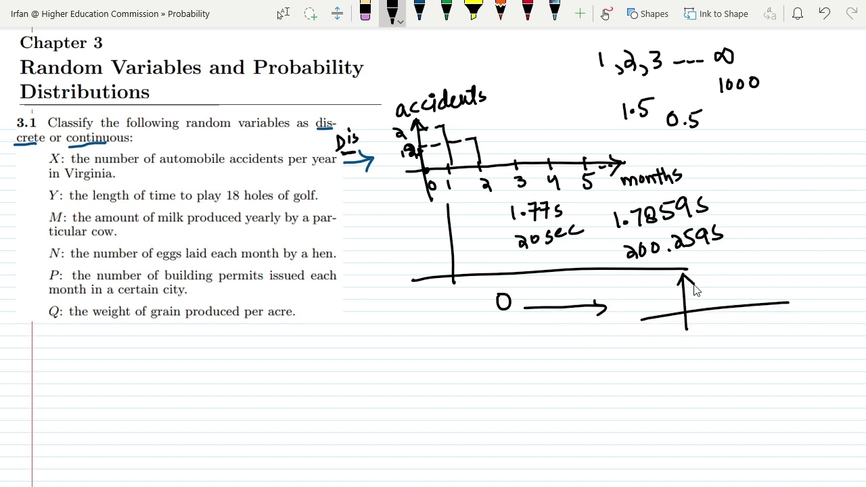
{"action": "mouse_move", "coordinate": [779, 305]}
{"action": "left_mouse_down"}
{"action": "mouse_move", "coordinate": [808, 301]}
{"action": "mouse_move", "coordinate": [802, 309]}
{"action": "left_mouse_up"}
{"action": "left_click", "coordinate": [704, 285]}
{"action": "left_click", "coordinate": [717, 292]}
{"action": "left_click_drag", "start_coordinate": [694, 296], "coordinate": [699, 297]}
{"action": "left_click", "coordinate": [696, 298]}
{"action": "left_click", "coordinate": [698, 298]}
{"action": "left_click", "coordinate": [700, 292]}
{"action": "mouse_move", "coordinate": [702, 294]}
{"action": "left_mouse_down"}
{"action": "mouse_move", "coordinate": [752, 316]}
{"action": "mouse_move", "coordinate": [782, 297]}
{"action": "left_mouse_up"}
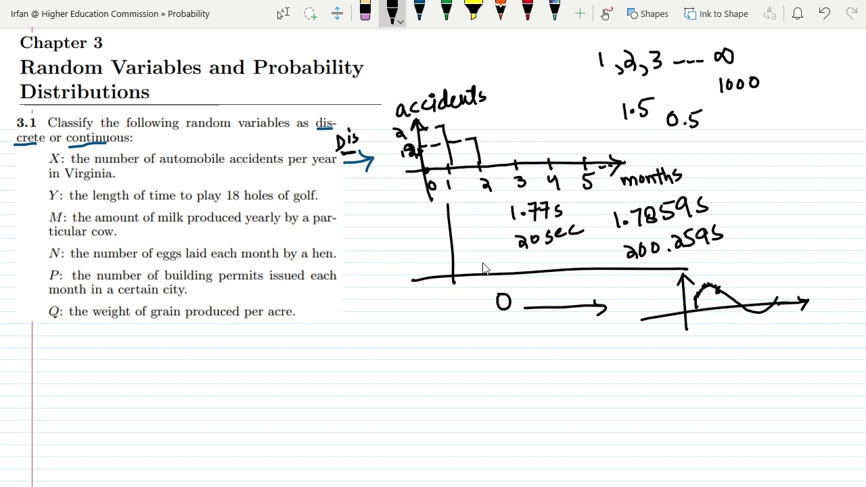
{"action": "mouse_move", "coordinate": [320, 197]}
{"action": "left_mouse_down"}
{"action": "mouse_move", "coordinate": [365, 201]}
{"action": "mouse_move", "coordinate": [376, 192]}
{"action": "left_mouse_up"}
{"action": "left_click_drag", "start_coordinate": [387, 204], "coordinate": [414, 196]}
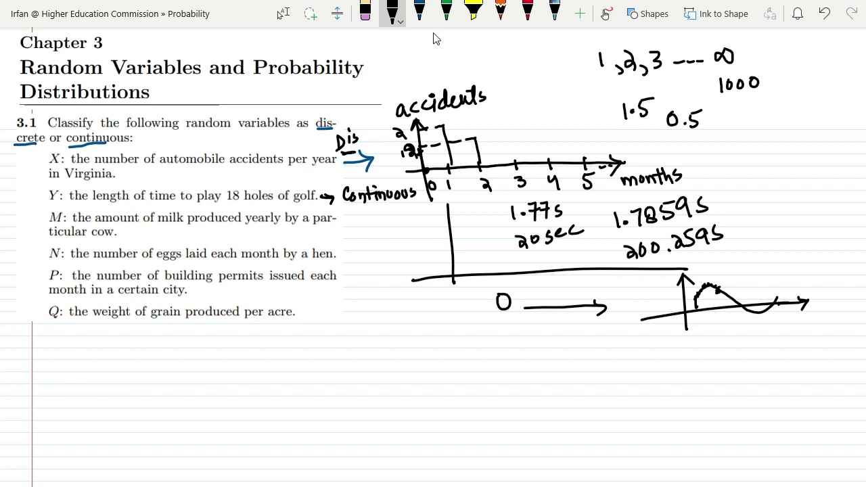
Circle 'Dis' and 'Continuous' in green ink and begin writing the amount 1.7.
{"action": "left_click", "coordinate": [446, 11]}
{"action": "mouse_move", "coordinate": [330, 136]}
{"action": "left_mouse_down"}
{"action": "mouse_move", "coordinate": [372, 152]}
{"action": "mouse_move", "coordinate": [328, 148]}
{"action": "left_mouse_up"}
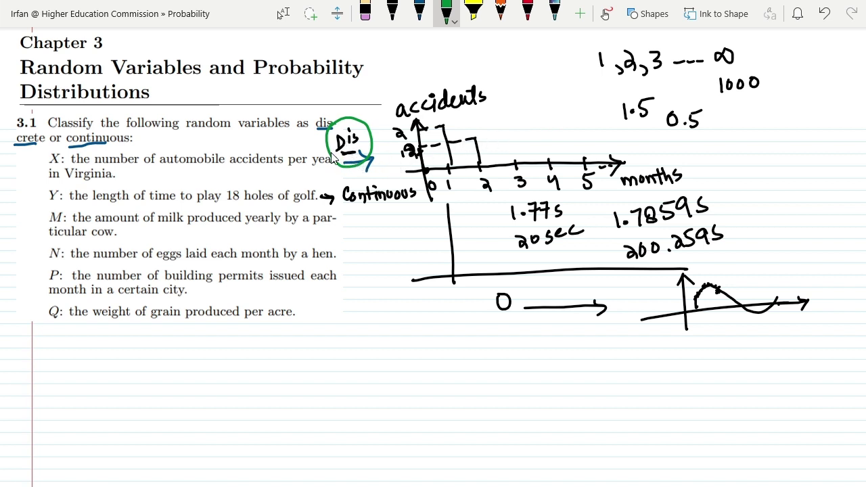
{"action": "mouse_move", "coordinate": [346, 203]}
{"action": "left_mouse_down"}
{"action": "mouse_move", "coordinate": [346, 183]}
{"action": "mouse_move", "coordinate": [400, 173]}
{"action": "mouse_move", "coordinate": [428, 185]}
{"action": "mouse_move", "coordinate": [415, 212]}
{"action": "mouse_move", "coordinate": [376, 220]}
{"action": "mouse_move", "coordinate": [346, 211]}
{"action": "left_mouse_up"}
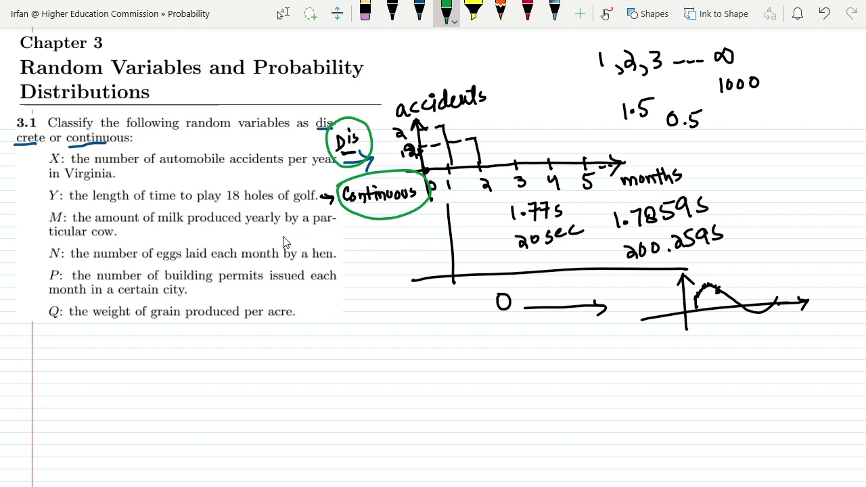
{"action": "mouse_move", "coordinate": [429, 331]}
{"action": "left_mouse_down"}
{"action": "mouse_move", "coordinate": [431, 352]}
{"action": "mouse_move", "coordinate": [455, 329]}
{"action": "mouse_move", "coordinate": [453, 349]}
{"action": "mouse_move", "coordinate": [484, 352]}
{"action": "left_mouse_up"}
Write green example amounts '1.7 kg (Lit)' and '10.85 Lit'.
{"action": "left_click", "coordinate": [438, 346]}
{"action": "mouse_move", "coordinate": [500, 336]}
{"action": "left_mouse_down"}
{"action": "mouse_move", "coordinate": [498, 372]}
{"action": "mouse_move", "coordinate": [495, 366]}
{"action": "left_mouse_up"}
{"action": "mouse_move", "coordinate": [518, 324]}
{"action": "left_mouse_down"}
{"action": "mouse_move", "coordinate": [516, 351]}
{"action": "mouse_move", "coordinate": [520, 338]}
{"action": "mouse_move", "coordinate": [537, 339]}
{"action": "mouse_move", "coordinate": [537, 325]}
{"action": "mouse_move", "coordinate": [546, 348]}
{"action": "left_mouse_up"}
{"action": "mouse_move", "coordinate": [541, 331]}
{"action": "left_mouse_down"}
{"action": "mouse_move", "coordinate": [553, 330]}
{"action": "mouse_move", "coordinate": [563, 379]}
{"action": "mouse_move", "coordinate": [575, 363]}
{"action": "left_mouse_up"}
{"action": "mouse_move", "coordinate": [585, 374]}
{"action": "left_mouse_down"}
{"action": "mouse_move", "coordinate": [593, 353]}
{"action": "mouse_move", "coordinate": [608, 370]}
{"action": "left_mouse_up"}
{"action": "mouse_move", "coordinate": [613, 353]}
{"action": "left_mouse_down"}
{"action": "mouse_move", "coordinate": [628, 351]}
{"action": "mouse_move", "coordinate": [636, 369]}
{"action": "mouse_move", "coordinate": [647, 366]}
{"action": "left_mouse_up"}
{"action": "mouse_move", "coordinate": [653, 356]}
{"action": "left_mouse_down"}
{"action": "mouse_move", "coordinate": [653, 369]}
{"action": "mouse_move", "coordinate": [653, 349]}
{"action": "left_mouse_up"}
{"action": "mouse_move", "coordinate": [662, 342]}
{"action": "left_mouse_down"}
{"action": "mouse_move", "coordinate": [664, 362]}
{"action": "mouse_move", "coordinate": [671, 350]}
{"action": "mouse_move", "coordinate": [697, 379]}
{"action": "mouse_move", "coordinate": [716, 367]}
{"action": "mouse_move", "coordinate": [724, 376]}
{"action": "mouse_move", "coordinate": [732, 355]}
{"action": "left_mouse_up"}
Write and underline '21.5897…' in green, then label M '→ Continuous' in black.
{"action": "left_click", "coordinate": [710, 376]}
{"action": "mouse_move", "coordinate": [743, 359]}
{"action": "left_mouse_down"}
{"action": "mouse_move", "coordinate": [738, 372]}
{"action": "mouse_move", "coordinate": [741, 357]}
{"action": "mouse_move", "coordinate": [770, 366]}
{"action": "left_mouse_up"}
{"action": "left_click", "coordinate": [780, 356]}
{"action": "left_click", "coordinate": [793, 349]}
{"action": "left_click", "coordinate": [803, 346]}
{"action": "left_click_drag", "start_coordinate": [696, 394], "coordinate": [778, 378]}
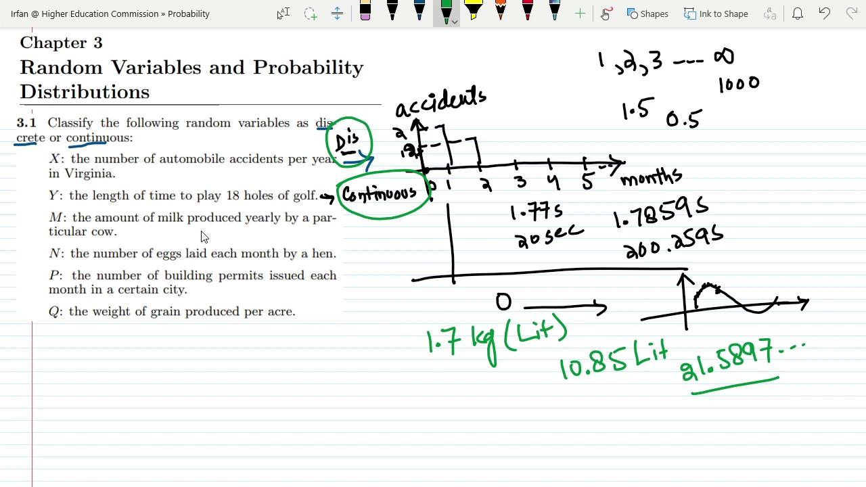
{"action": "left_click", "coordinate": [393, 12]}
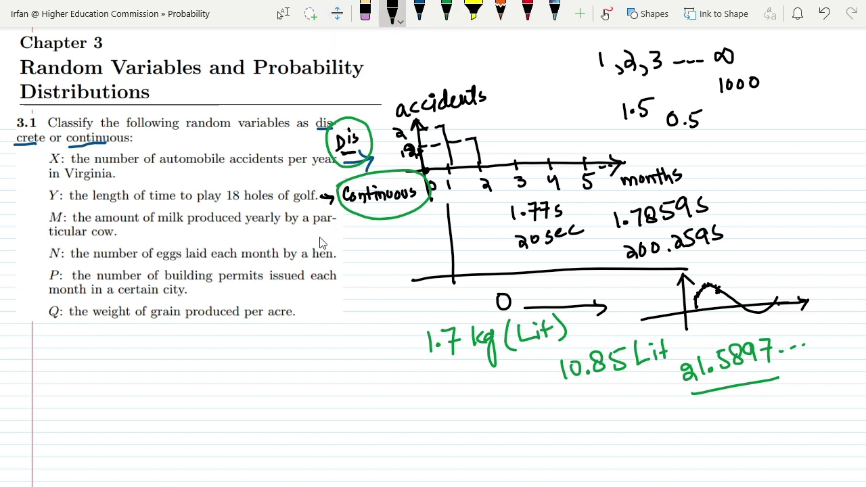
{"action": "mouse_move", "coordinate": [135, 235]}
{"action": "left_mouse_down"}
{"action": "mouse_move", "coordinate": [169, 227]}
{"action": "mouse_move", "coordinate": [184, 241]}
{"action": "mouse_move", "coordinate": [193, 234]}
{"action": "mouse_move", "coordinate": [197, 242]}
{"action": "mouse_move", "coordinate": [200, 227]}
{"action": "mouse_move", "coordinate": [215, 239]}
{"action": "mouse_move", "coordinate": [256, 233]}
{"action": "left_mouse_up"}
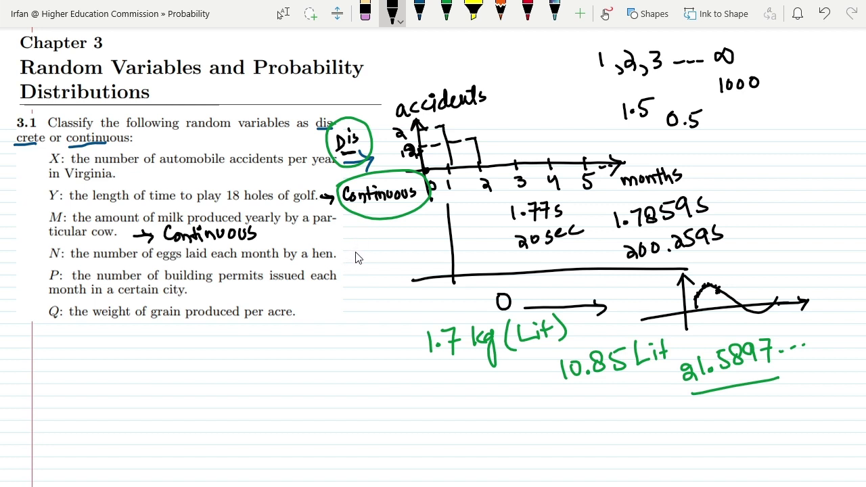
Write '→ discrete' after the egg count N line and the building permits P line.
{"action": "mouse_move", "coordinate": [341, 260]}
{"action": "left_mouse_down"}
{"action": "mouse_move", "coordinate": [379, 245]}
{"action": "mouse_move", "coordinate": [386, 259]}
{"action": "mouse_move", "coordinate": [398, 251]}
{"action": "mouse_move", "coordinate": [403, 260]}
{"action": "mouse_move", "coordinate": [441, 252]}
{"action": "left_mouse_up"}
{"action": "left_click_drag", "start_coordinate": [408, 248], "coordinate": [423, 246]}
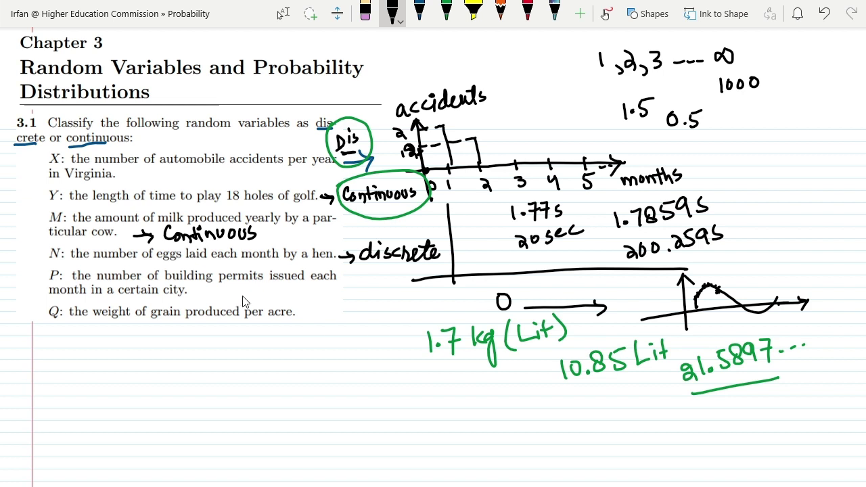
{"action": "left_click_drag", "start_coordinate": [193, 292], "coordinate": [205, 292]}
{"action": "mouse_move", "coordinate": [235, 299]}
{"action": "left_mouse_down"}
{"action": "mouse_move", "coordinate": [227, 298]}
{"action": "mouse_move", "coordinate": [310, 298]}
{"action": "mouse_move", "coordinate": [293, 295]}
{"action": "left_mouse_up"}
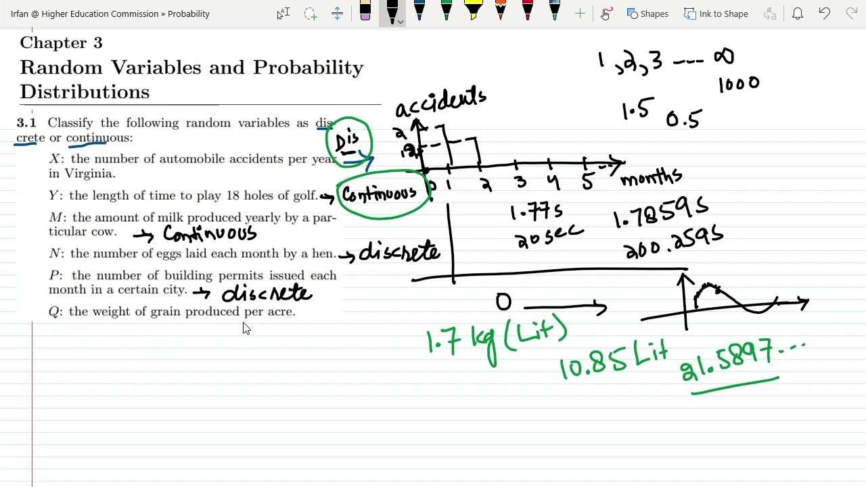
Draw a bent arrow under Q with example weights 1.7, 0.0, 0.111, 0.789 and '0 → ∞'.
{"action": "mouse_move", "coordinate": [227, 325]}
{"action": "left_mouse_down"}
{"action": "mouse_move", "coordinate": [258, 324]}
{"action": "mouse_move", "coordinate": [233, 368]}
{"action": "mouse_move", "coordinate": [246, 364]}
{"action": "mouse_move", "coordinate": [251, 378]}
{"action": "left_mouse_up"}
{"action": "mouse_move", "coordinate": [287, 360]}
{"action": "left_mouse_down"}
{"action": "mouse_move", "coordinate": [287, 373]}
{"action": "mouse_move", "coordinate": [309, 372]}
{"action": "left_mouse_up"}
{"action": "left_click", "coordinate": [295, 370]}
{"action": "mouse_move", "coordinate": [260, 388]}
{"action": "left_mouse_down"}
{"action": "mouse_move", "coordinate": [287, 399]}
{"action": "mouse_move", "coordinate": [281, 387]}
{"action": "left_mouse_up"}
{"action": "left_click", "coordinate": [269, 399]}
{"action": "mouse_move", "coordinate": [353, 360]}
{"action": "left_mouse_down"}
{"action": "mouse_move", "coordinate": [371, 370]}
{"action": "mouse_move", "coordinate": [388, 365]}
{"action": "left_mouse_up"}
{"action": "left_click", "coordinate": [366, 371]}
{"action": "mouse_move", "coordinate": [344, 400]}
{"action": "left_mouse_down"}
{"action": "mouse_move", "coordinate": [338, 414]}
{"action": "mouse_move", "coordinate": [343, 401]}
{"action": "mouse_move", "coordinate": [366, 414]}
{"action": "mouse_move", "coordinate": [382, 392]}
{"action": "mouse_move", "coordinate": [398, 406]}
{"action": "left_mouse_up"}
{"action": "left_click", "coordinate": [350, 412]}
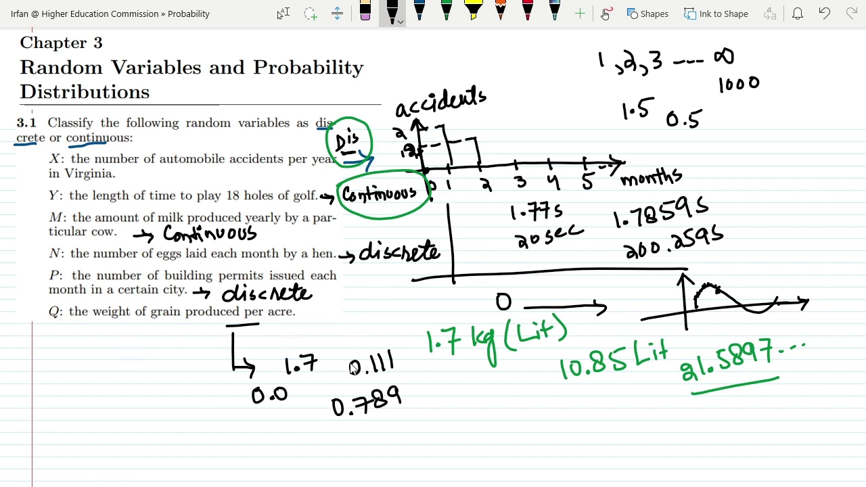
{"action": "mouse_move", "coordinate": [263, 443]}
{"action": "left_mouse_down"}
{"action": "mouse_move", "coordinate": [270, 453]}
{"action": "mouse_move", "coordinate": [261, 443]}
{"action": "mouse_move", "coordinate": [353, 462]}
{"action": "mouse_move", "coordinate": [371, 456]}
{"action": "mouse_move", "coordinate": [365, 451]}
{"action": "left_mouse_up"}
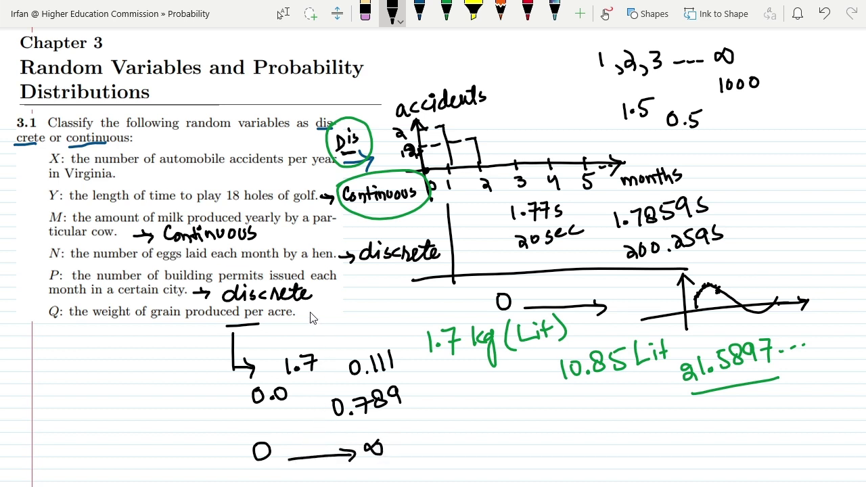
Write '→ continuous' beside Q and underline it.
{"action": "mouse_move", "coordinate": [298, 315]}
{"action": "left_mouse_down"}
{"action": "mouse_move", "coordinate": [350, 320]}
{"action": "mouse_move", "coordinate": [359, 308]}
{"action": "left_mouse_up"}
{"action": "left_click_drag", "start_coordinate": [360, 311], "coordinate": [362, 319]}
{"action": "left_click_drag", "start_coordinate": [363, 304], "coordinate": [422, 316]}
{"action": "left_click_drag", "start_coordinate": [337, 330], "coordinate": [391, 327]}
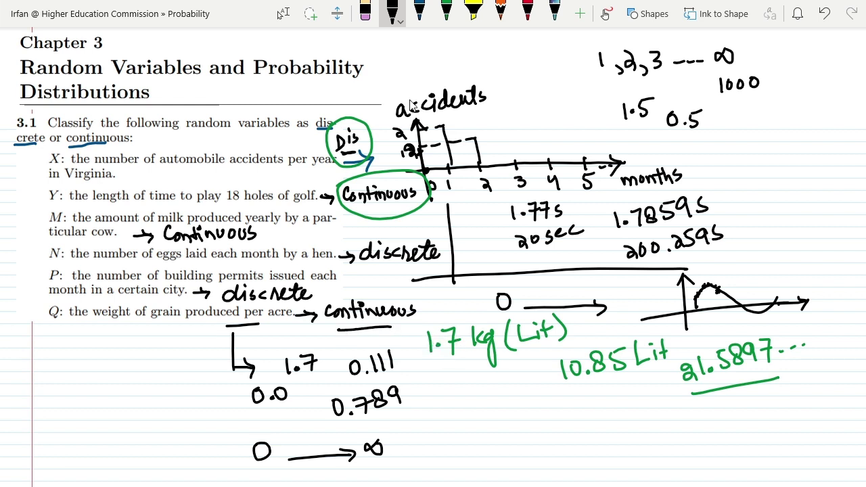
Ring the answers for X, Y, M, N, P and Q in red ink.
{"action": "left_click", "coordinate": [527, 12]}
{"action": "mouse_move", "coordinate": [340, 128]}
{"action": "left_mouse_down"}
{"action": "mouse_move", "coordinate": [369, 132]}
{"action": "mouse_move", "coordinate": [363, 156]}
{"action": "mouse_move", "coordinate": [332, 157]}
{"action": "mouse_move", "coordinate": [348, 121]}
{"action": "left_mouse_up"}
{"action": "mouse_move", "coordinate": [336, 187]}
{"action": "left_mouse_down"}
{"action": "mouse_move", "coordinate": [382, 176]}
{"action": "mouse_move", "coordinate": [417, 186]}
{"action": "mouse_move", "coordinate": [408, 209]}
{"action": "mouse_move", "coordinate": [366, 218]}
{"action": "mouse_move", "coordinate": [348, 181]}
{"action": "left_mouse_up"}
{"action": "mouse_move", "coordinate": [160, 237]}
{"action": "left_mouse_down"}
{"action": "mouse_move", "coordinate": [222, 222]}
{"action": "mouse_move", "coordinate": [255, 229]}
{"action": "mouse_move", "coordinate": [257, 240]}
{"action": "mouse_move", "coordinate": [163, 258]}
{"action": "mouse_move", "coordinate": [152, 225]}
{"action": "left_mouse_up"}
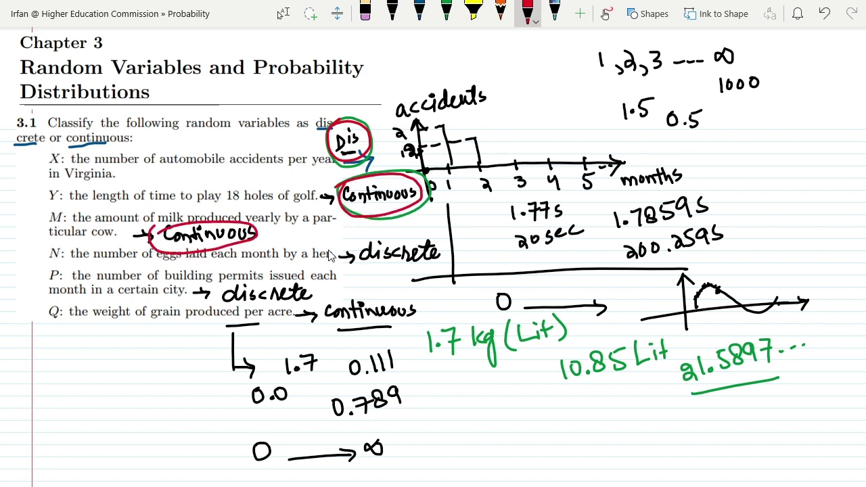
{"action": "mouse_move", "coordinate": [353, 251]}
{"action": "left_mouse_down"}
{"action": "mouse_move", "coordinate": [404, 230]}
{"action": "mouse_move", "coordinate": [441, 233]}
{"action": "mouse_move", "coordinate": [447, 263]}
{"action": "mouse_move", "coordinate": [409, 279]}
{"action": "mouse_move", "coordinate": [364, 279]}
{"action": "mouse_move", "coordinate": [354, 238]}
{"action": "left_mouse_up"}
{"action": "mouse_move", "coordinate": [218, 292]}
{"action": "left_mouse_down"}
{"action": "mouse_move", "coordinate": [295, 275]}
{"action": "mouse_move", "coordinate": [320, 288]}
{"action": "mouse_move", "coordinate": [306, 307]}
{"action": "mouse_move", "coordinate": [227, 315]}
{"action": "mouse_move", "coordinate": [214, 284]}
{"action": "left_mouse_up"}
{"action": "mouse_move", "coordinate": [332, 302]}
{"action": "left_mouse_down"}
{"action": "mouse_move", "coordinate": [416, 294]}
{"action": "mouse_move", "coordinate": [423, 314]}
{"action": "mouse_move", "coordinate": [333, 338]}
{"action": "mouse_move", "coordinate": [313, 315]}
{"action": "mouse_move", "coordinate": [343, 303]}
{"action": "left_mouse_up"}
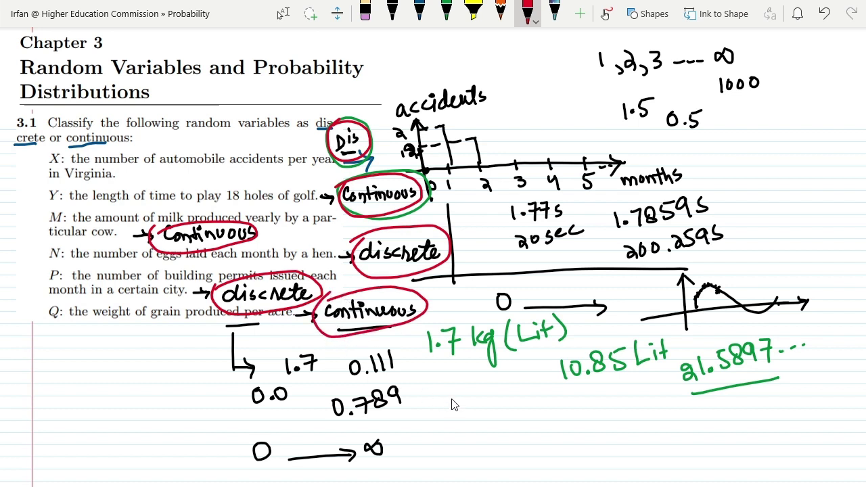